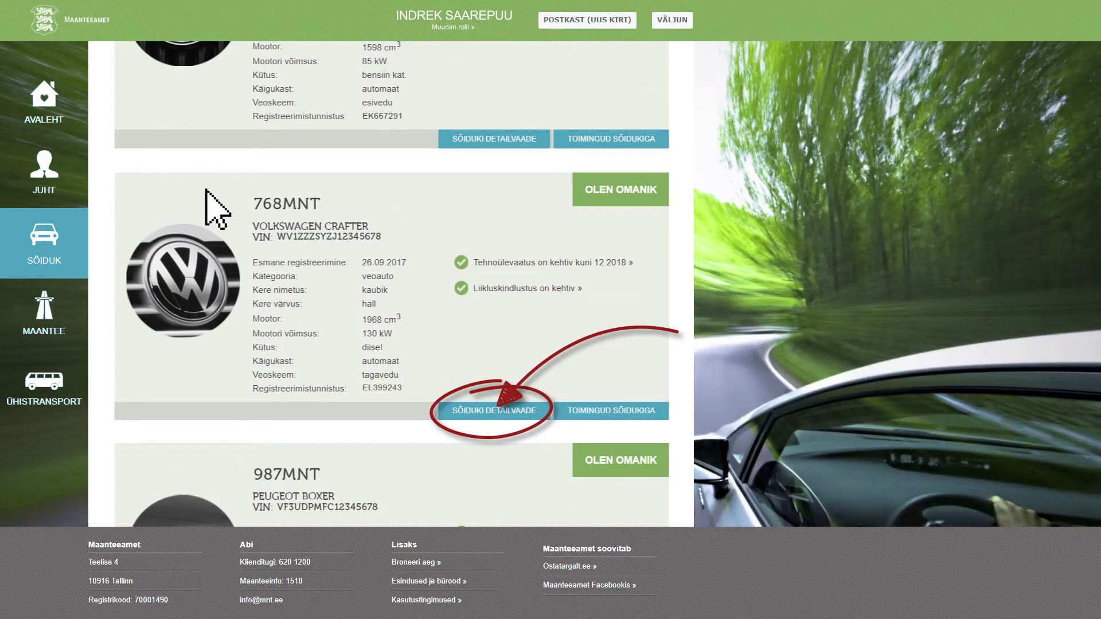
left_click(492, 410)
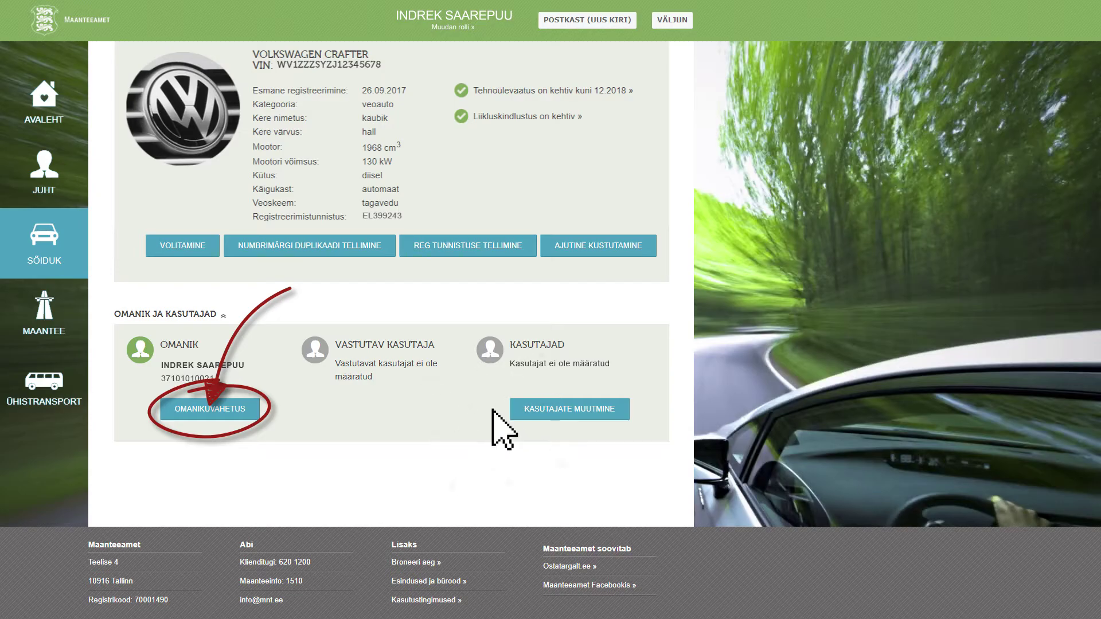
Start the ownership change (omanikuvahetus) and review the form showing the 48,00 € state fee.
left_click(207, 409)
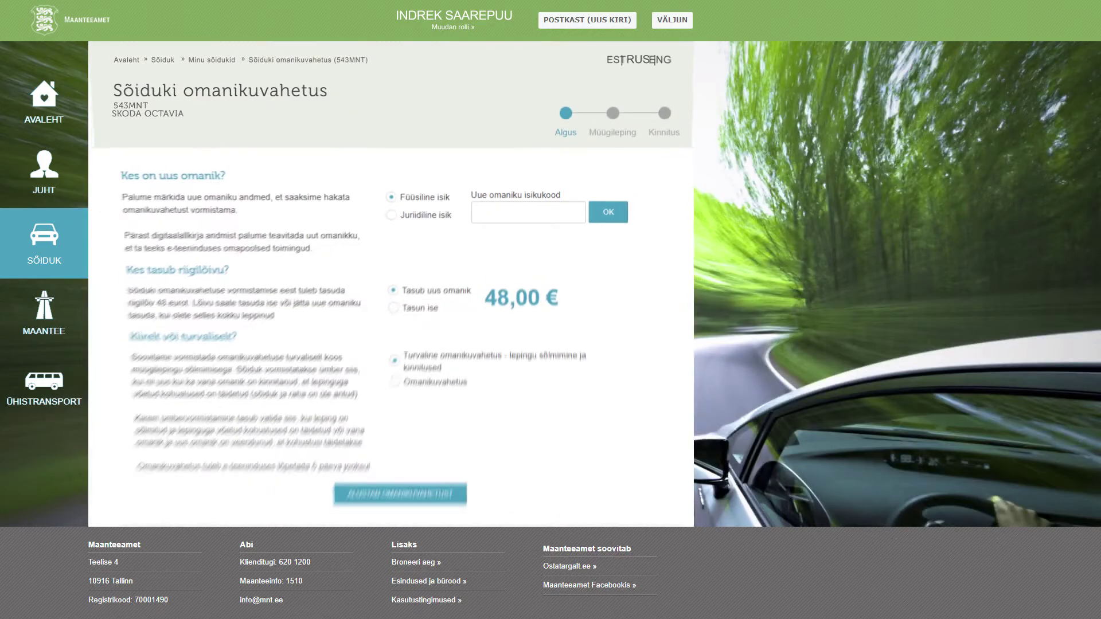
scroll(391, 284, "down", 4)
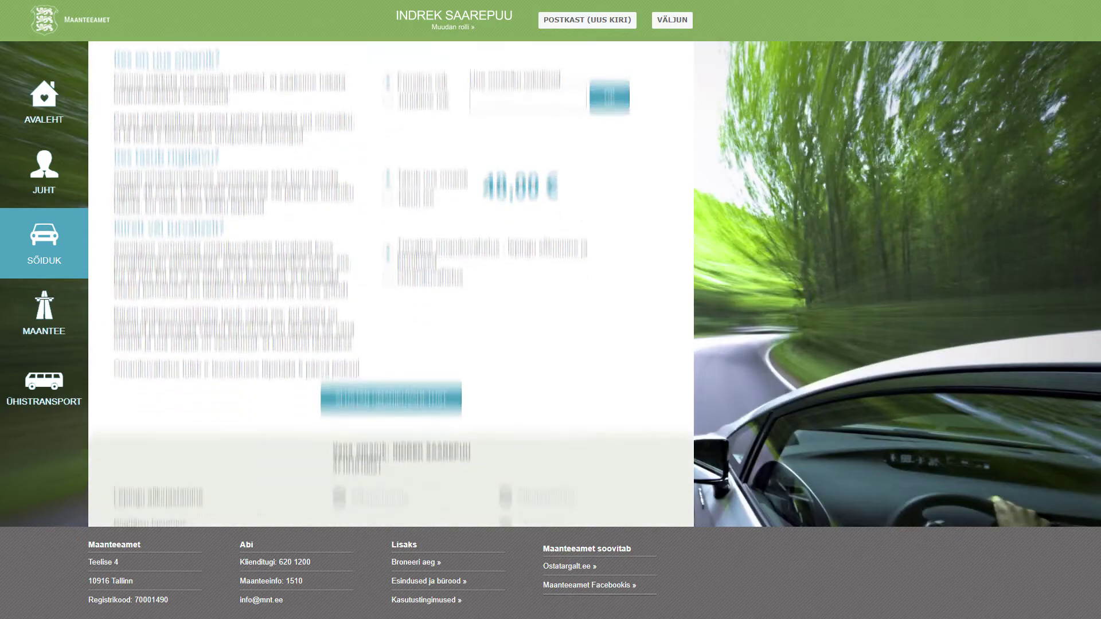
scroll(390, 284, "up", 5)
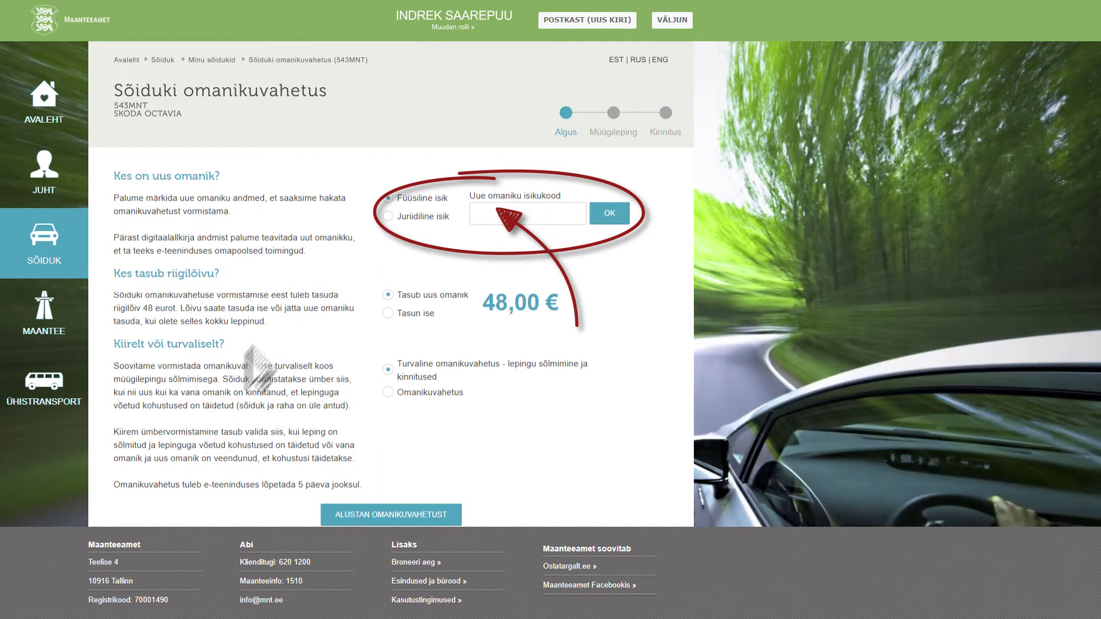
Enter and confirm the new owner's ID code, then begin the ownership change to reach the sale contract.
left_click(479, 214)
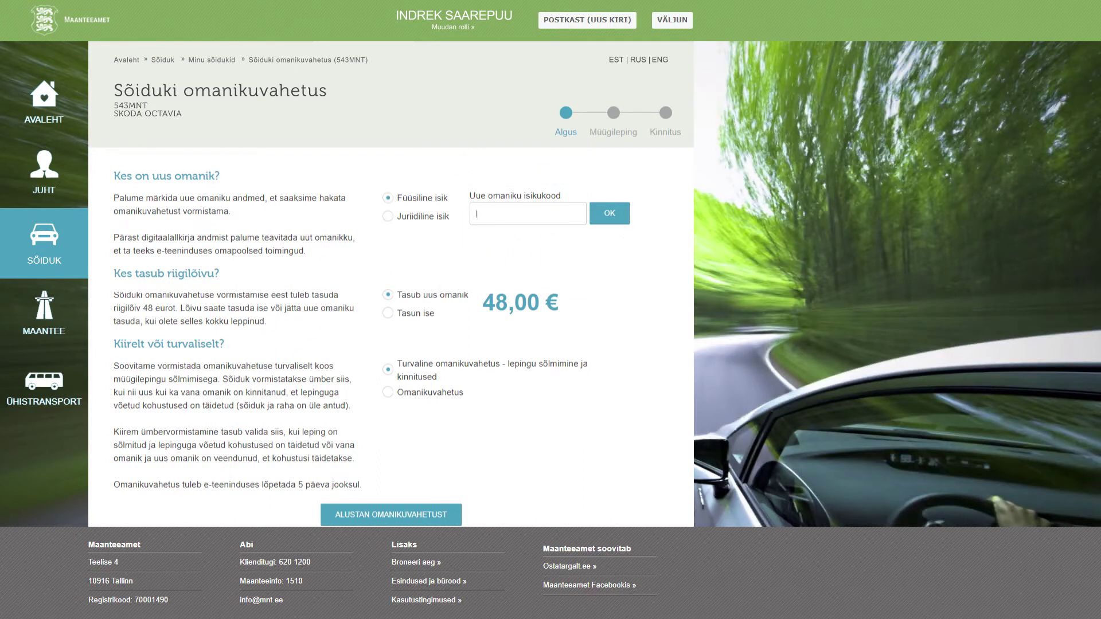
left_click(608, 213)
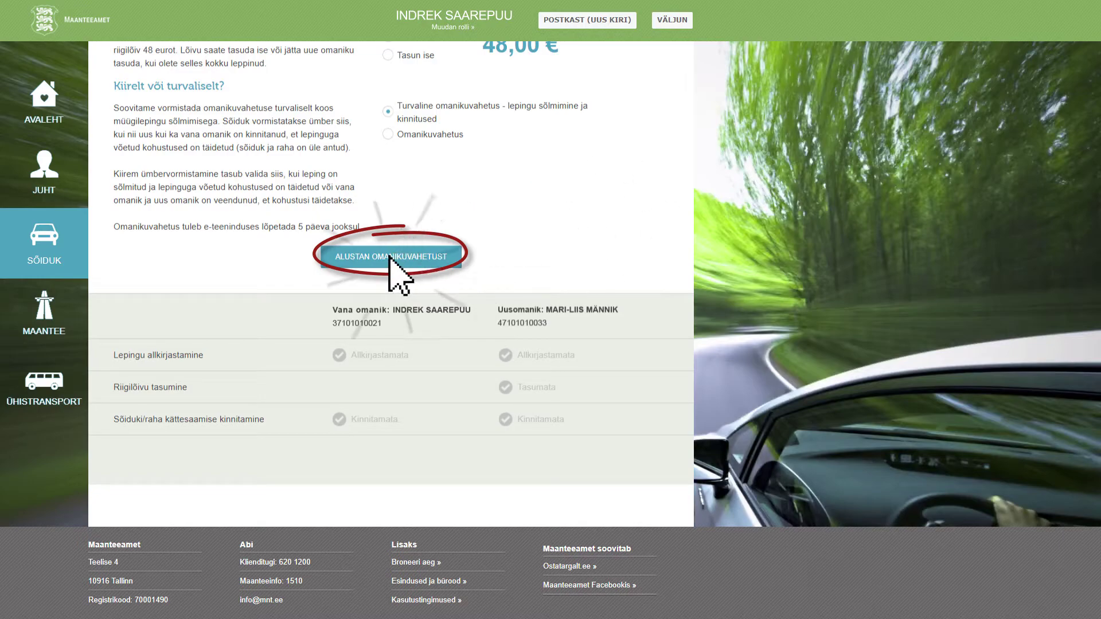
left_click(450, 260)
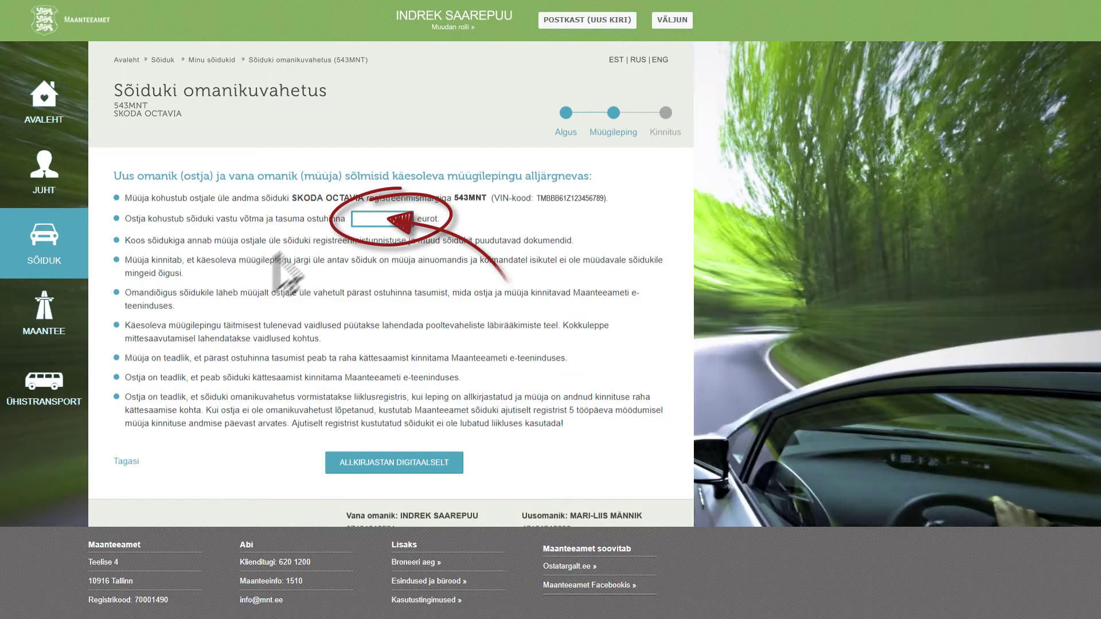
left_click(356, 220)
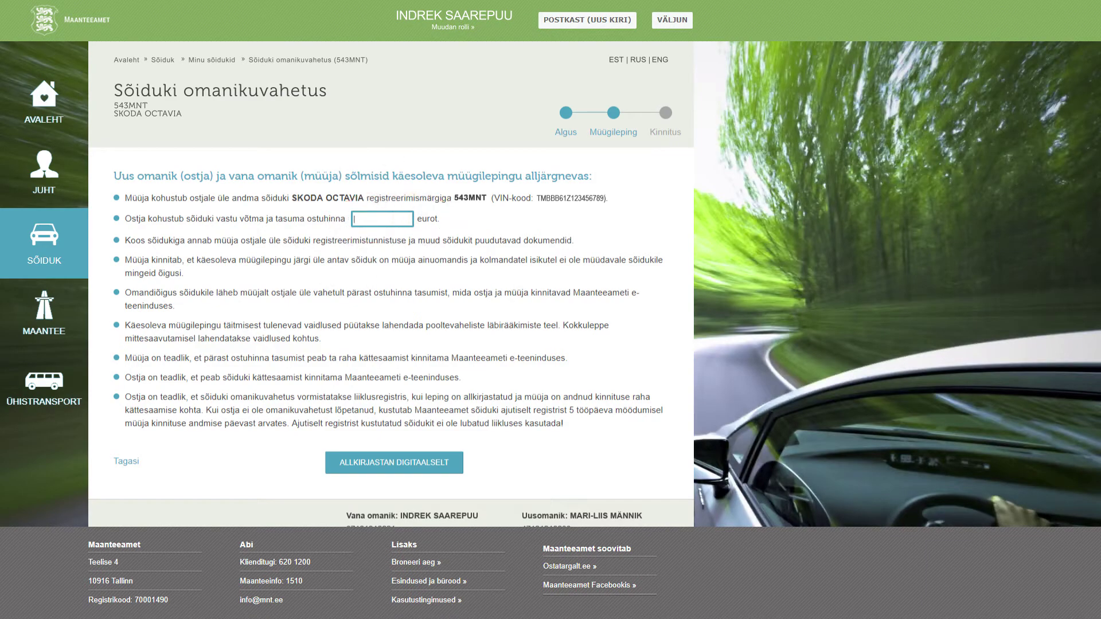
Set the sale price to 4500, sign the contract digitally and confirm the payment was received.
type("4500")
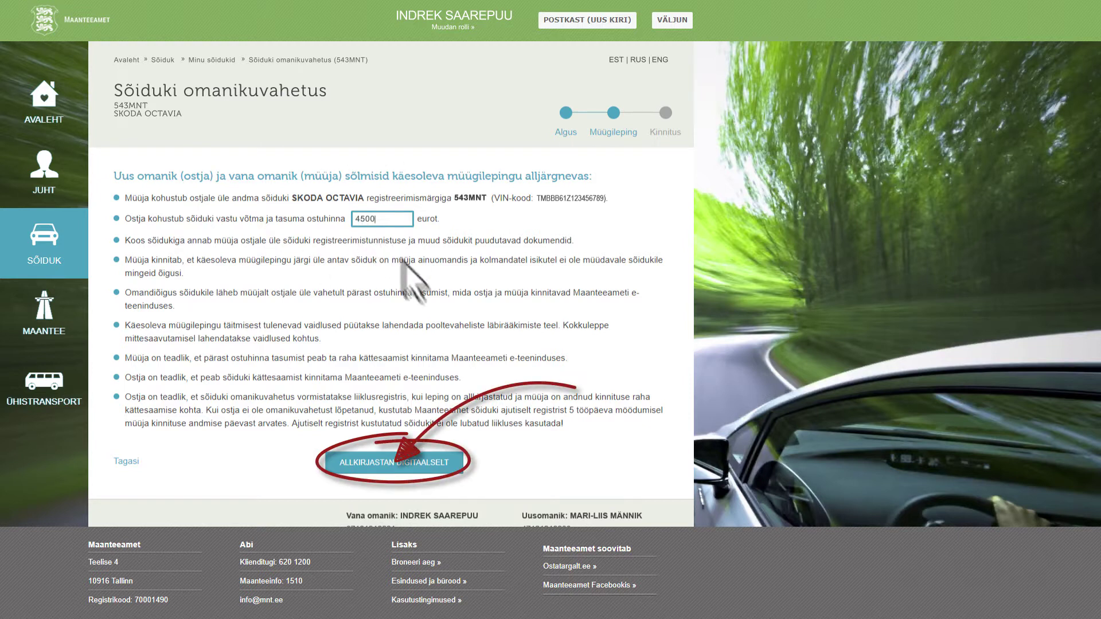
left_click(395, 462)
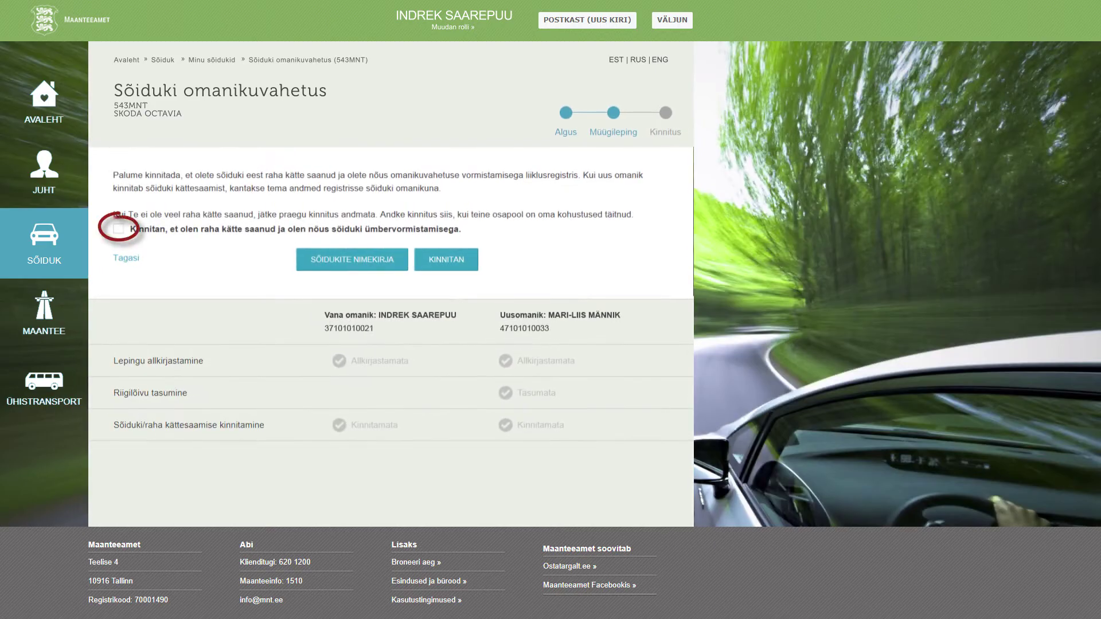
left_click(118, 229)
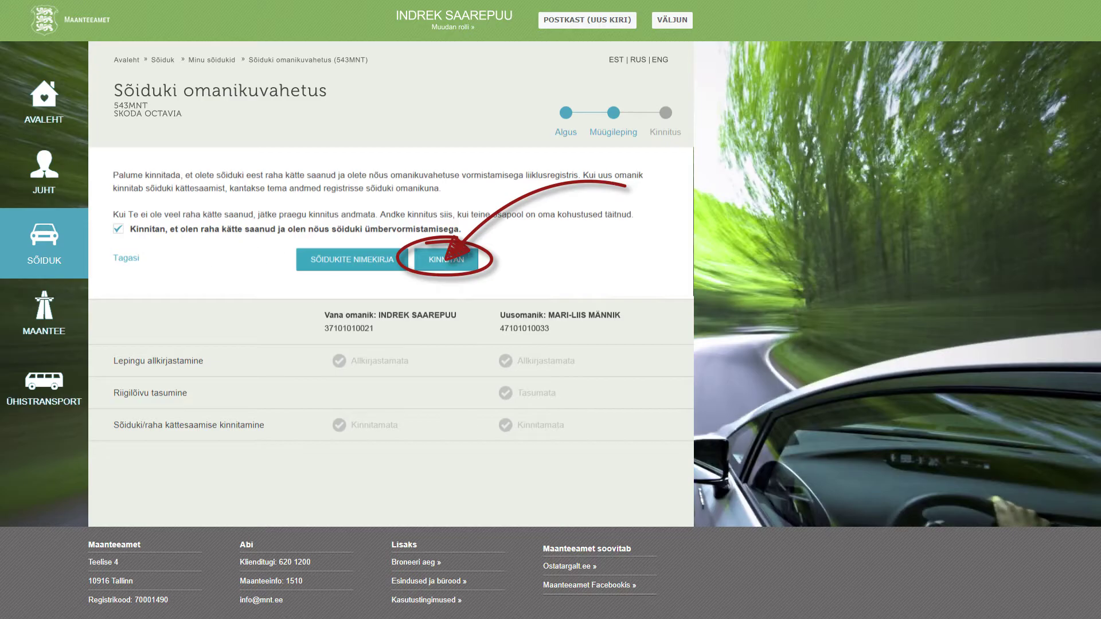
left_click(448, 260)
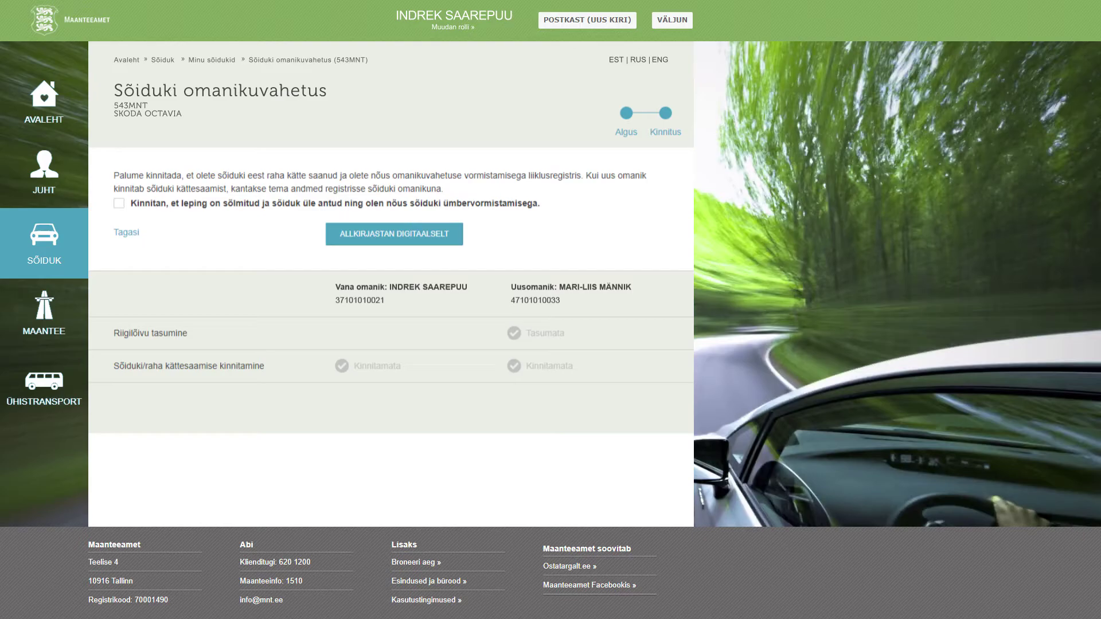
Confirm the vehicle handover, sign the final confirmation digitally, then end the seller's session.
left_click(119, 203)
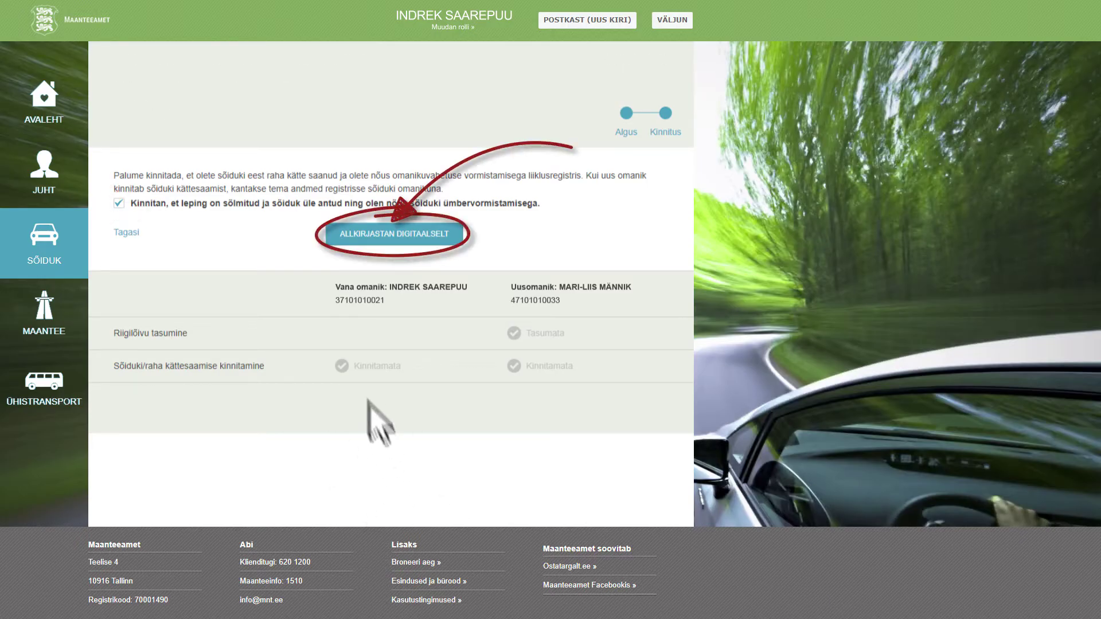
left_click(390, 232)
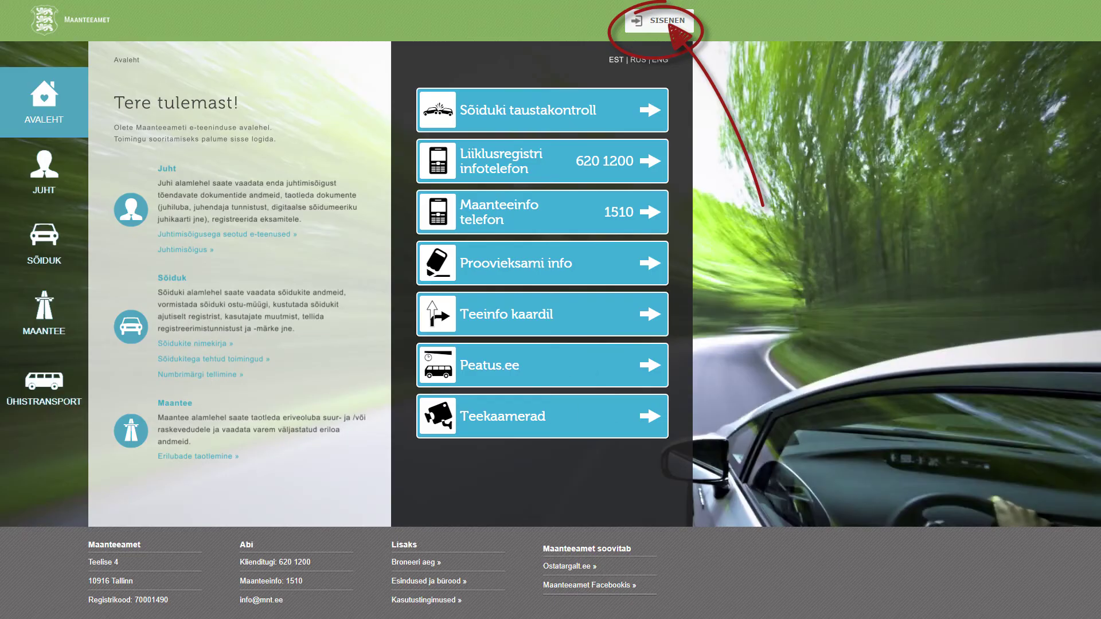
left_click(660, 22)
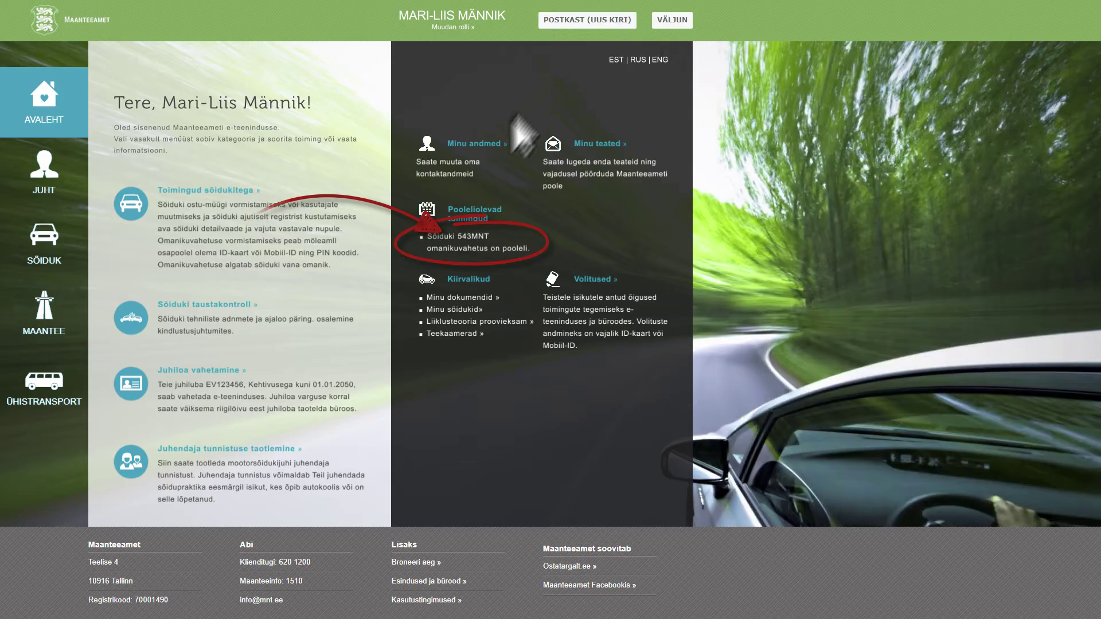
As the new owner, open the pending 543MNT ownership change and accept it.
left_click(463, 244)
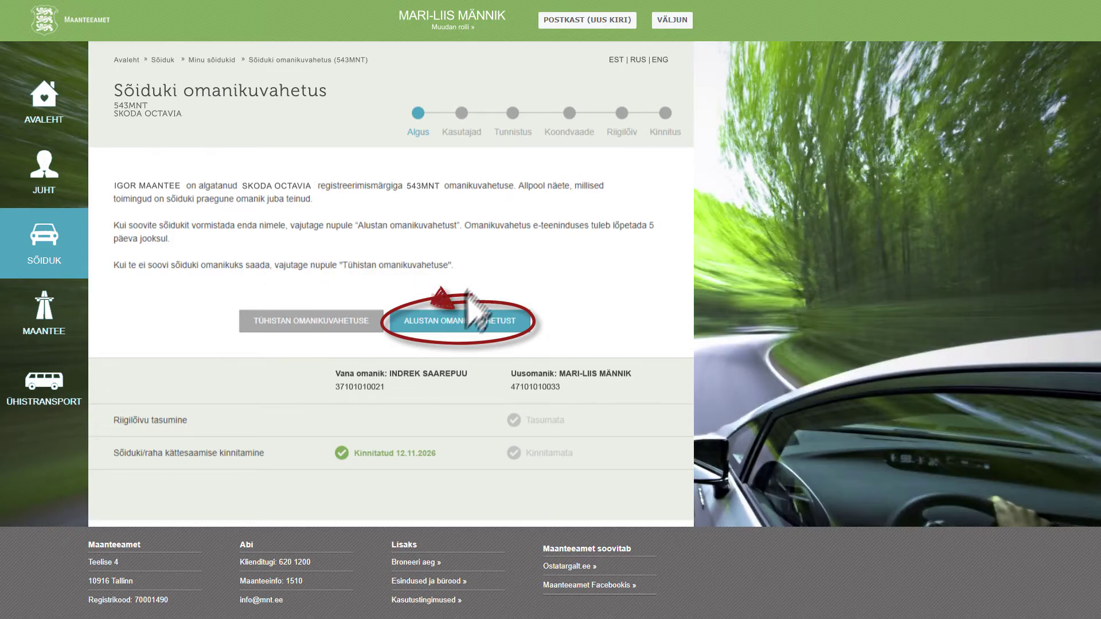
left_click(451, 322)
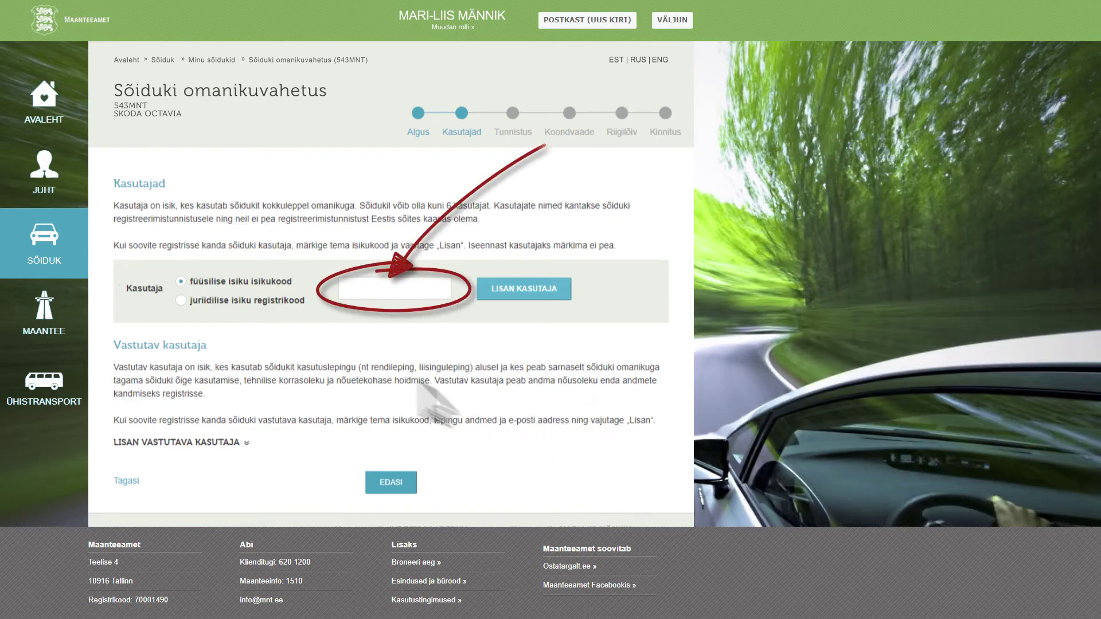
Begin entering a vehicle user's ID code on the Kasutajad step.
left_click(342, 289)
type("47101011234")
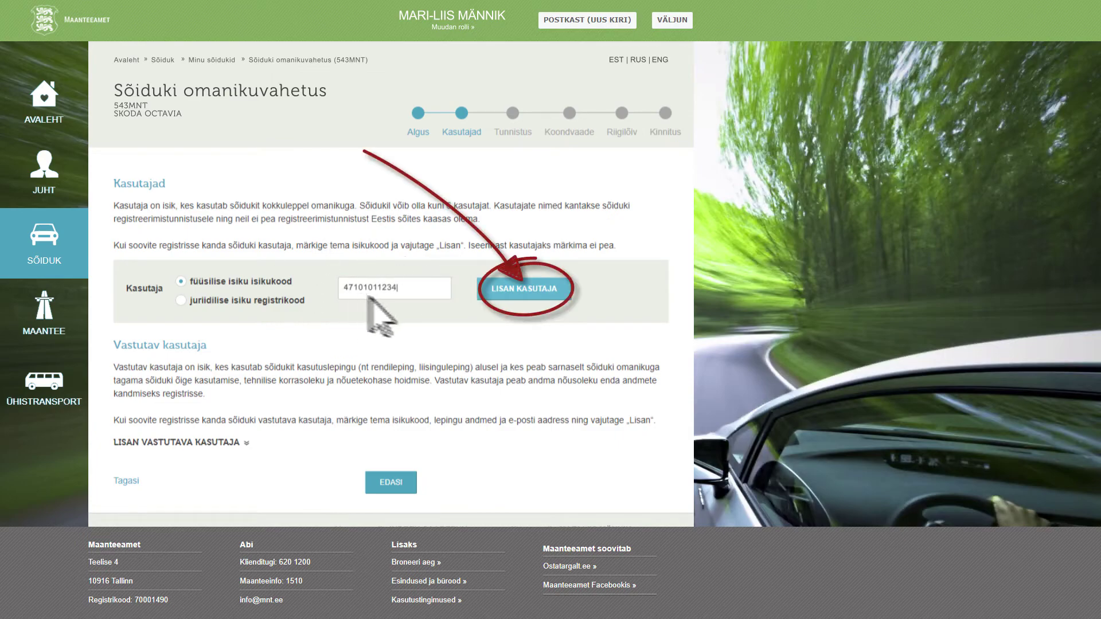
left_click(520, 287)
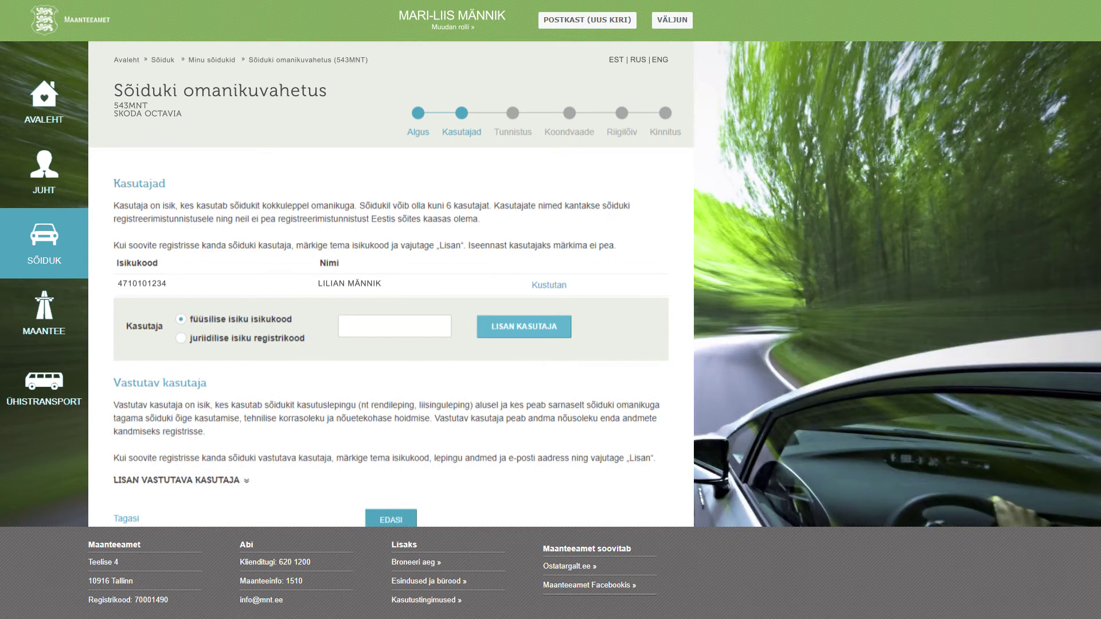
scroll(391, 287, "down", 3)
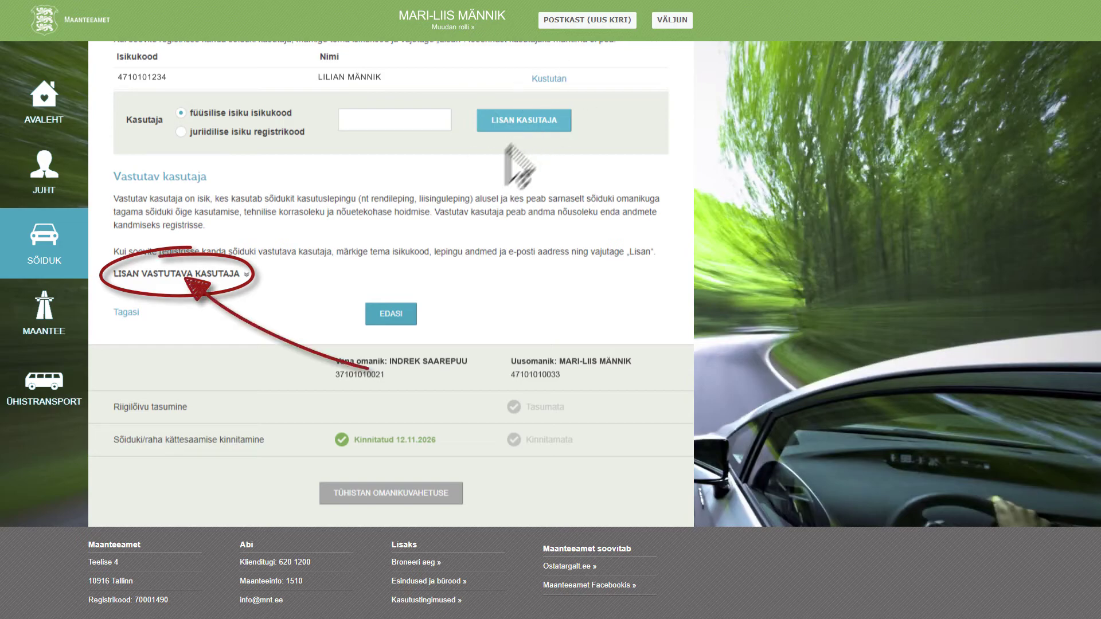
left_click(173, 274)
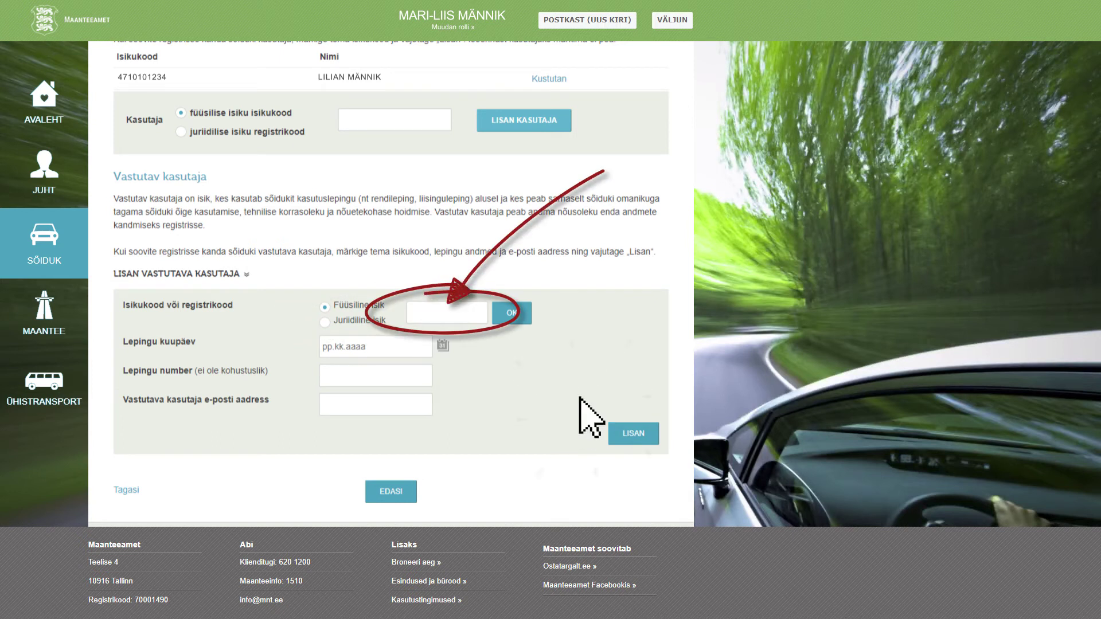
Add a responsible user with their ID code, contract date 13.11.2017 and e-mail address.
left_click(413, 312)
type("47101014444")
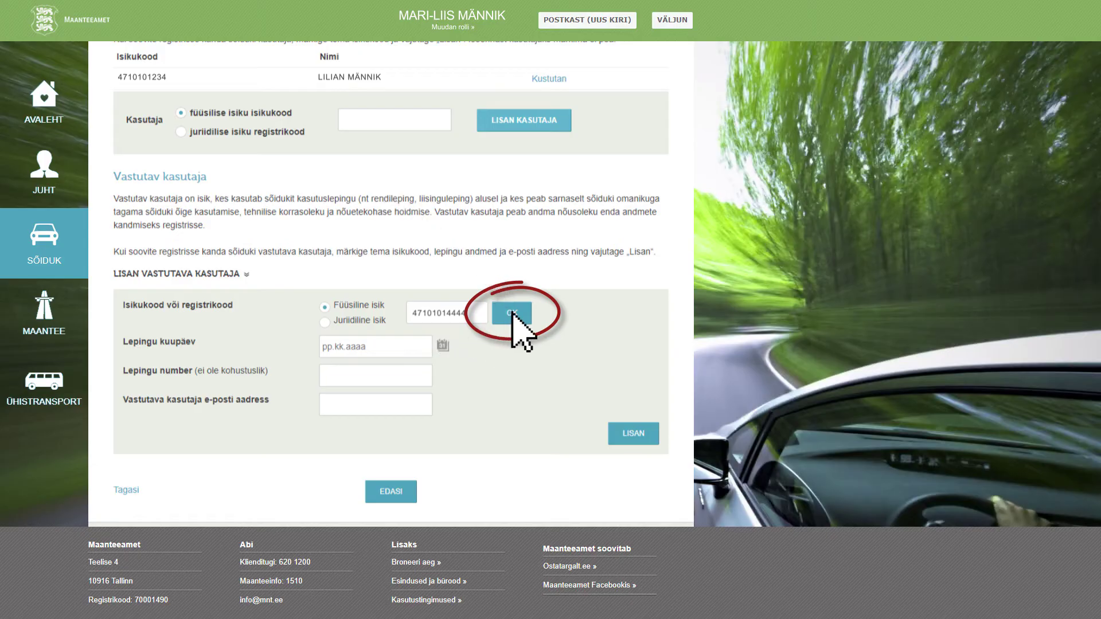
left_click(375, 346)
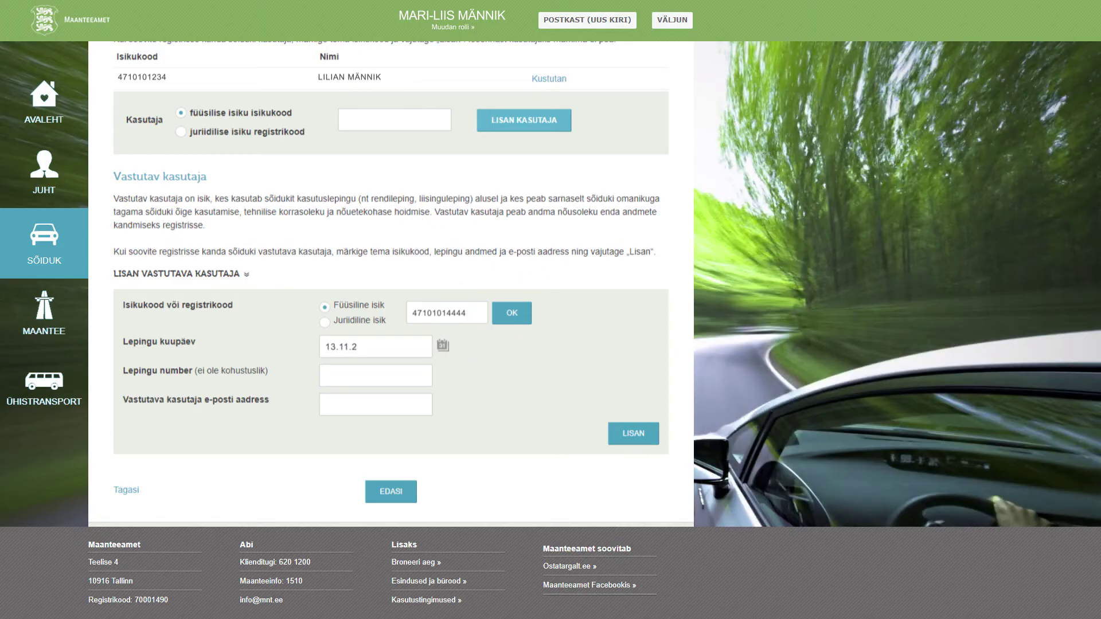
left_click(511, 314)
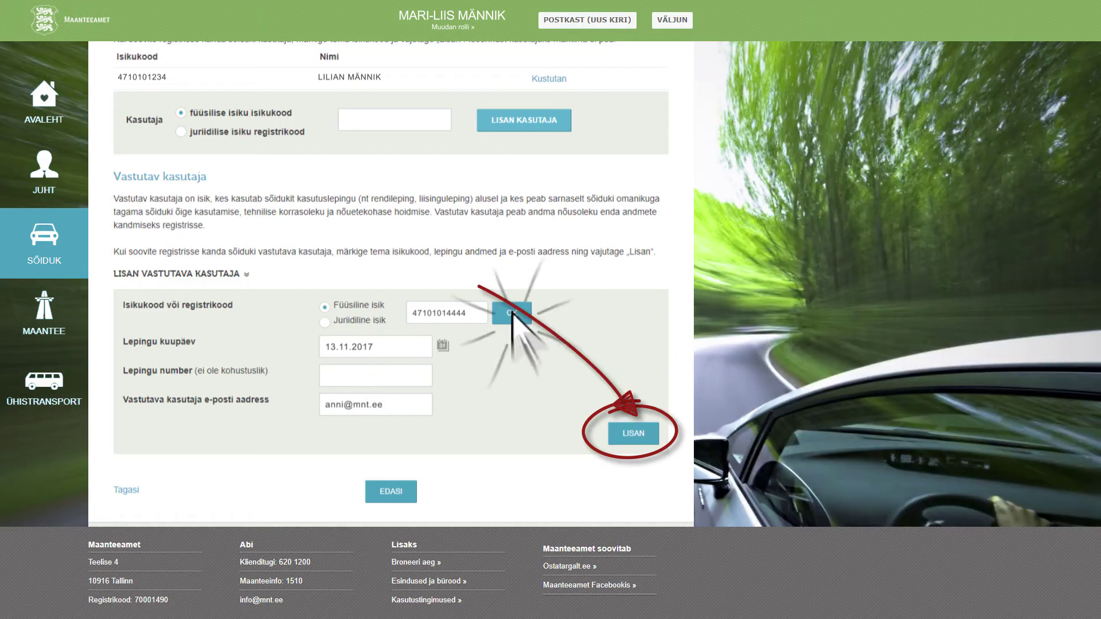
left_click(631, 435)
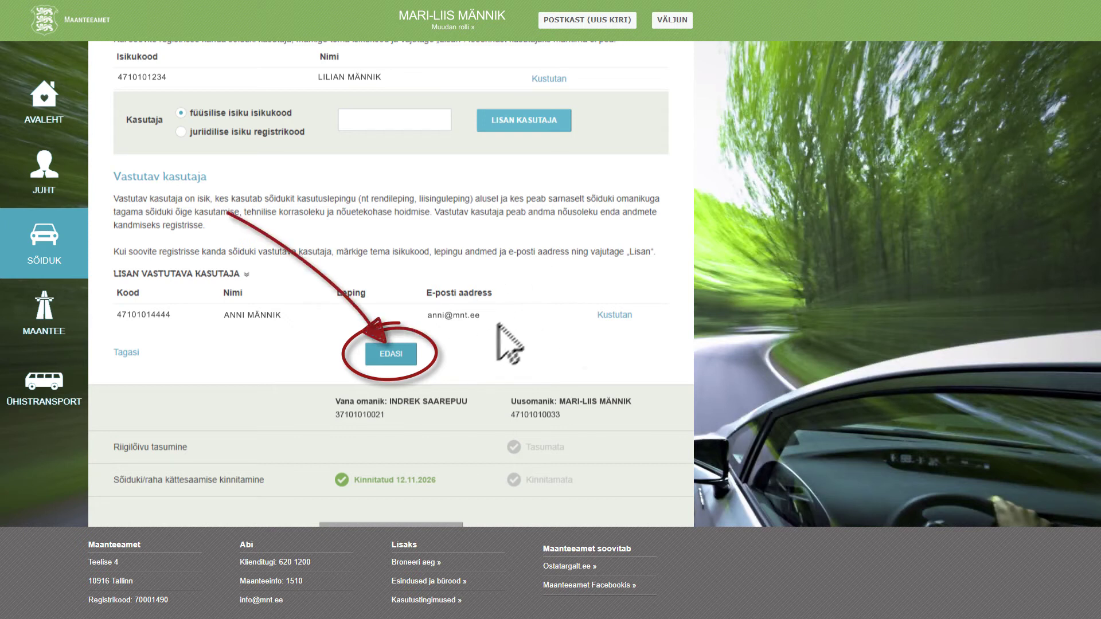
Confirm the mailbox requirements for posting the registration certificate within Estonia and continue to Koondvaade.
left_click(390, 355)
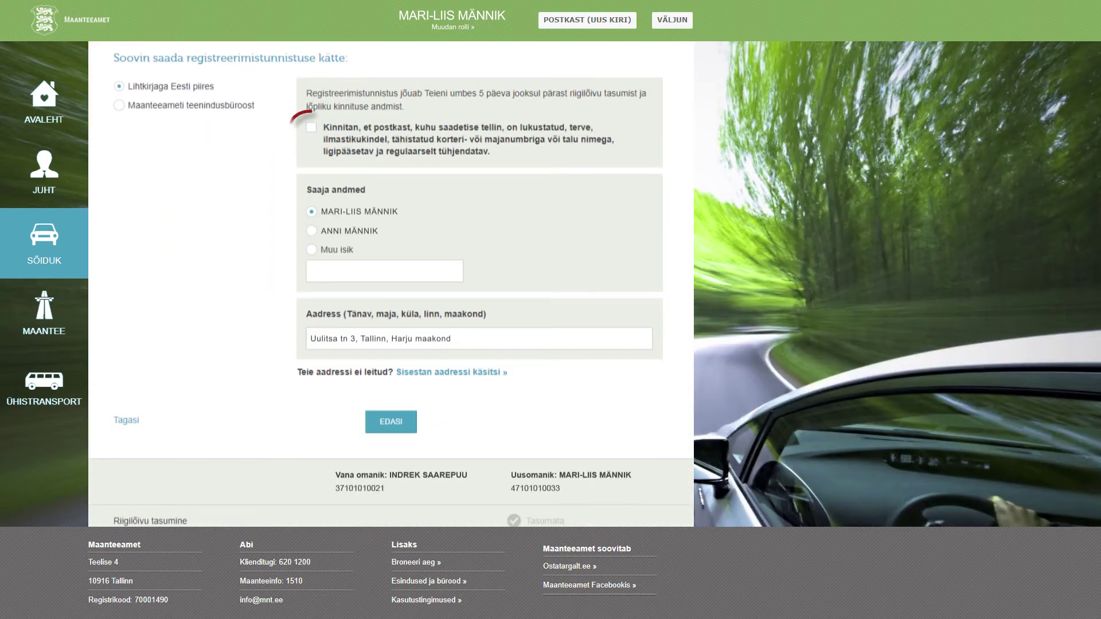
left_click(312, 127)
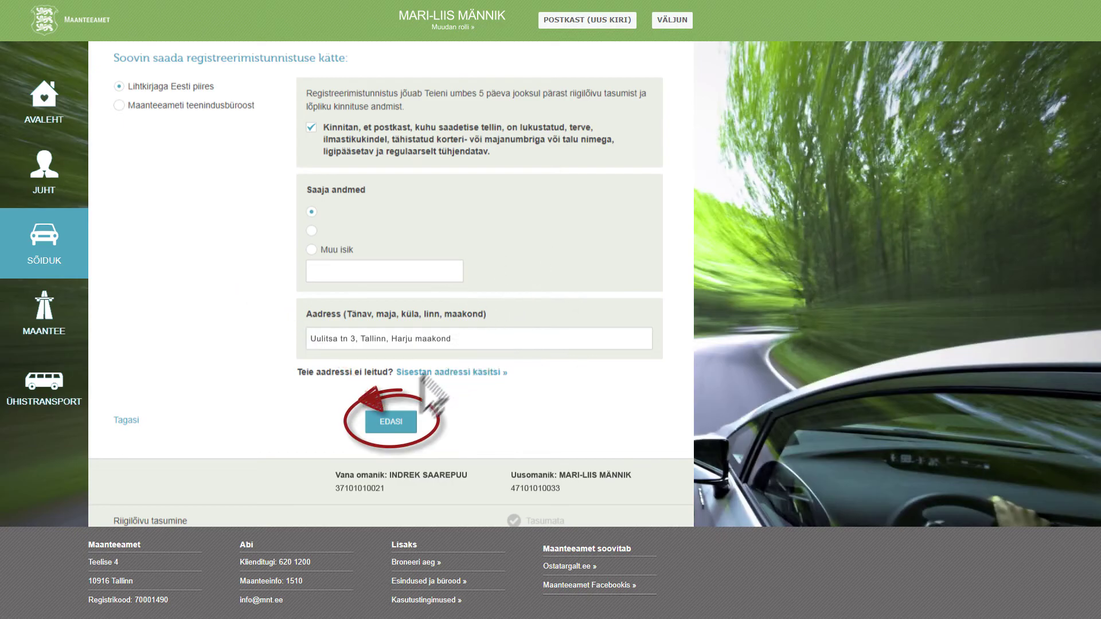
left_click(393, 423)
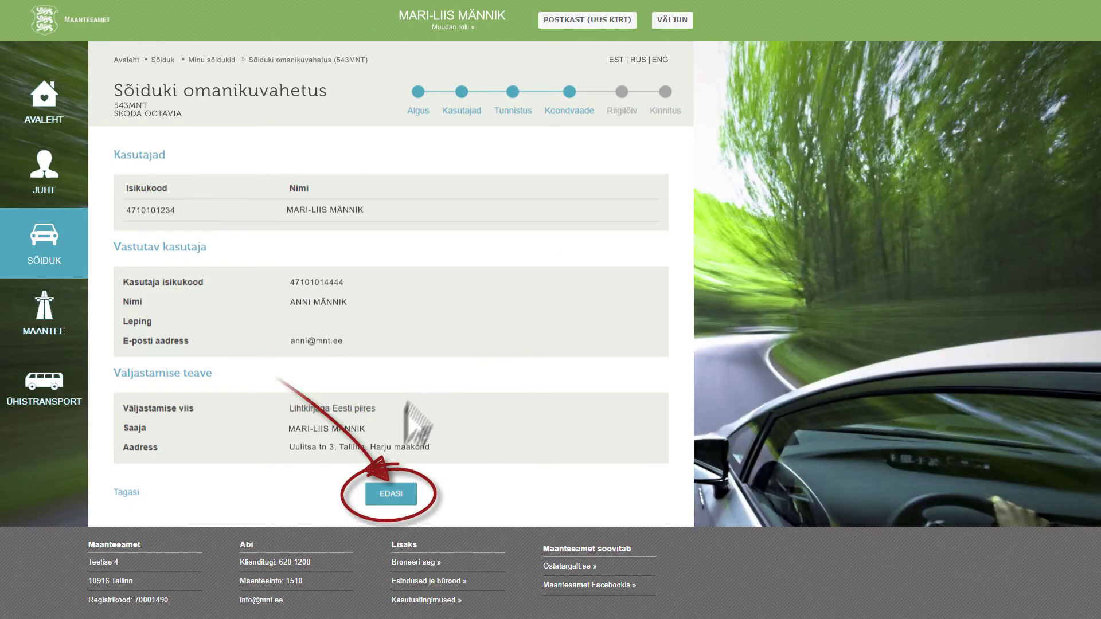
Move from the Koondvaade summary to the Riigilõiv step with the unpaid 48,00 € fee.
left_click(390, 494)
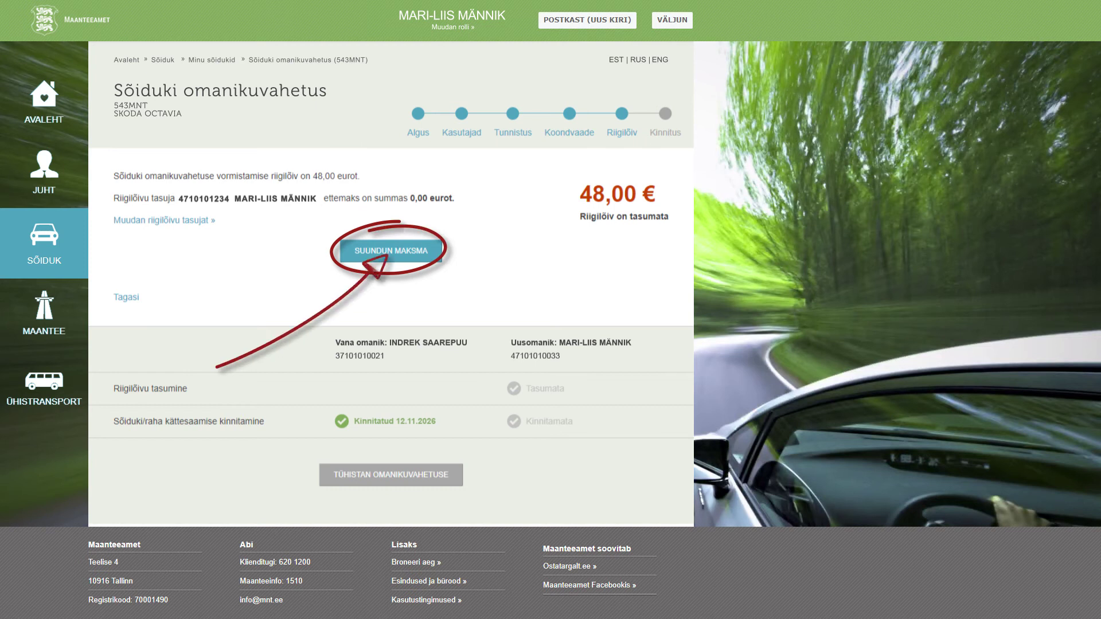
Pay the 48,00 € state fee through the internet bank and return to the ownership change.
left_click(387, 248)
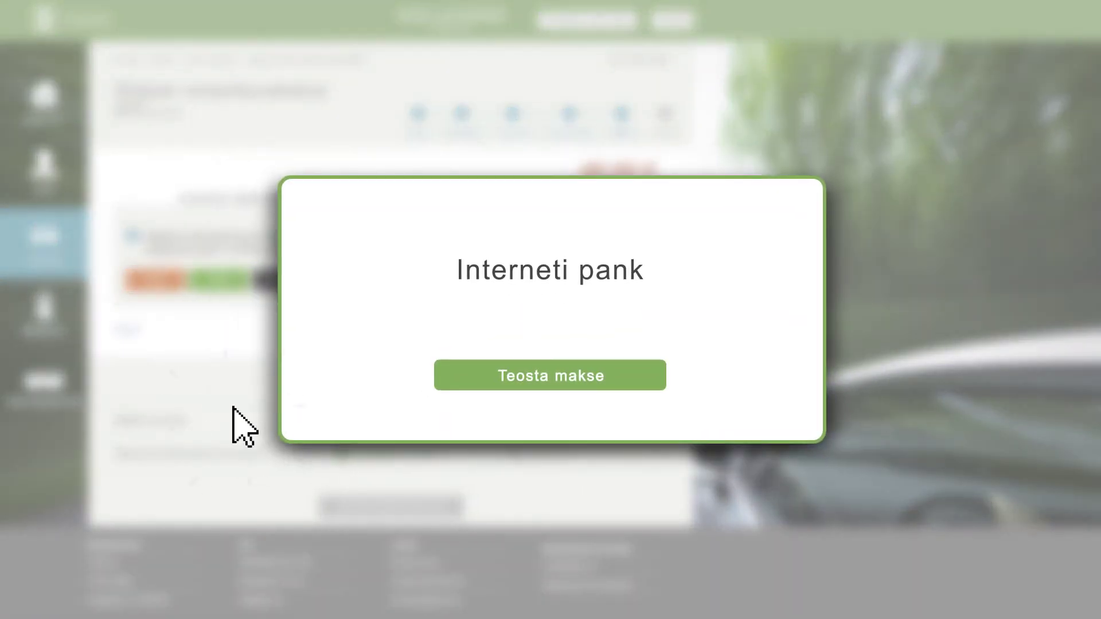
left_click(550, 376)
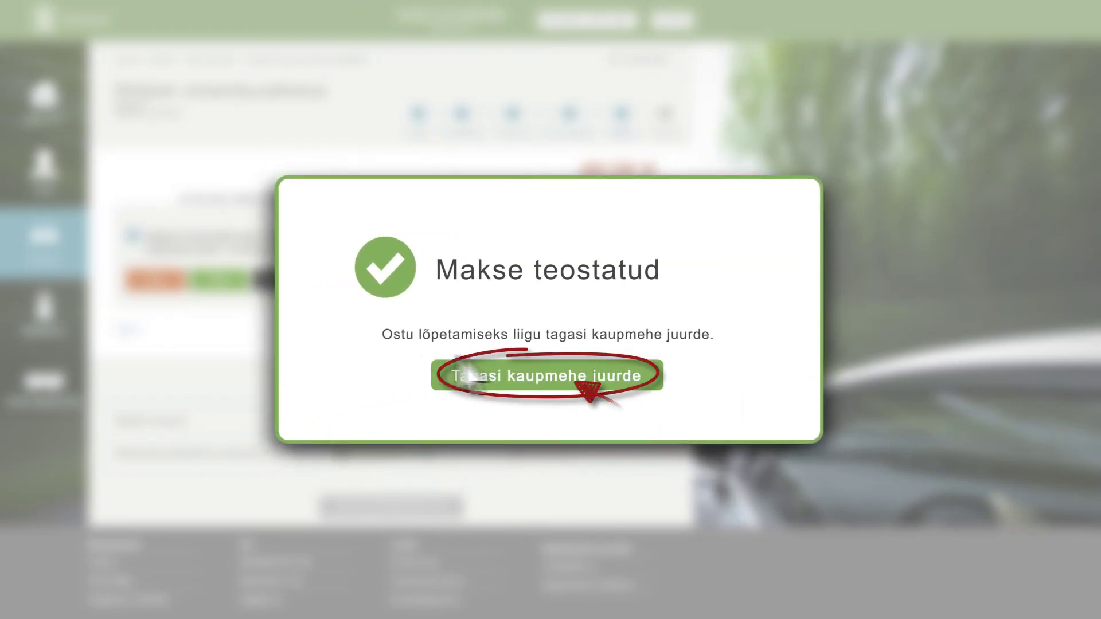
left_click(552, 374)
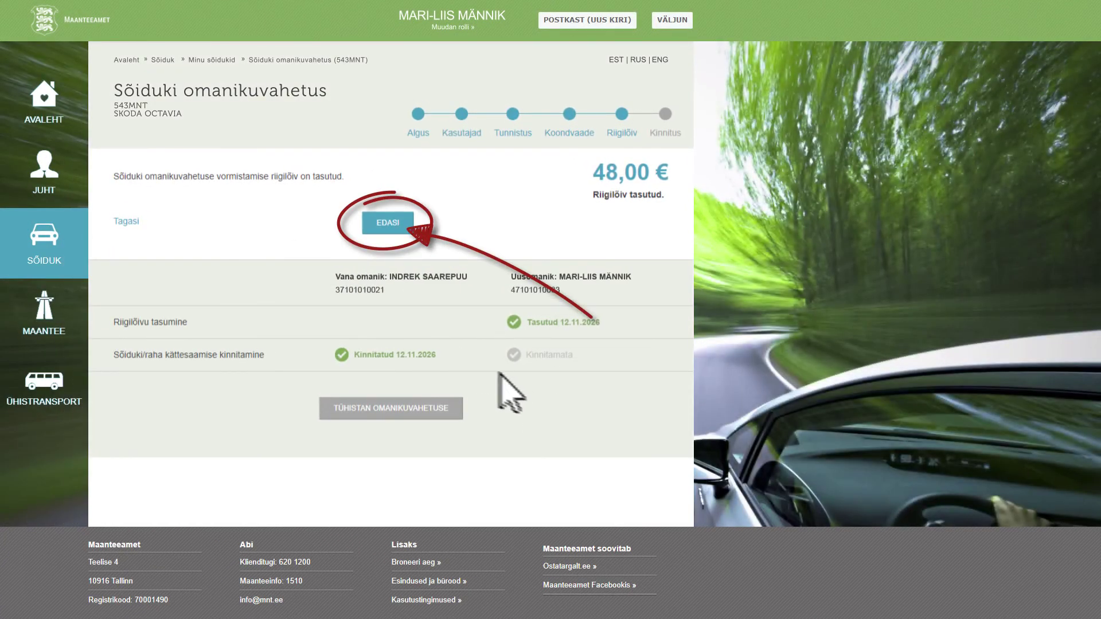
left_click(388, 227)
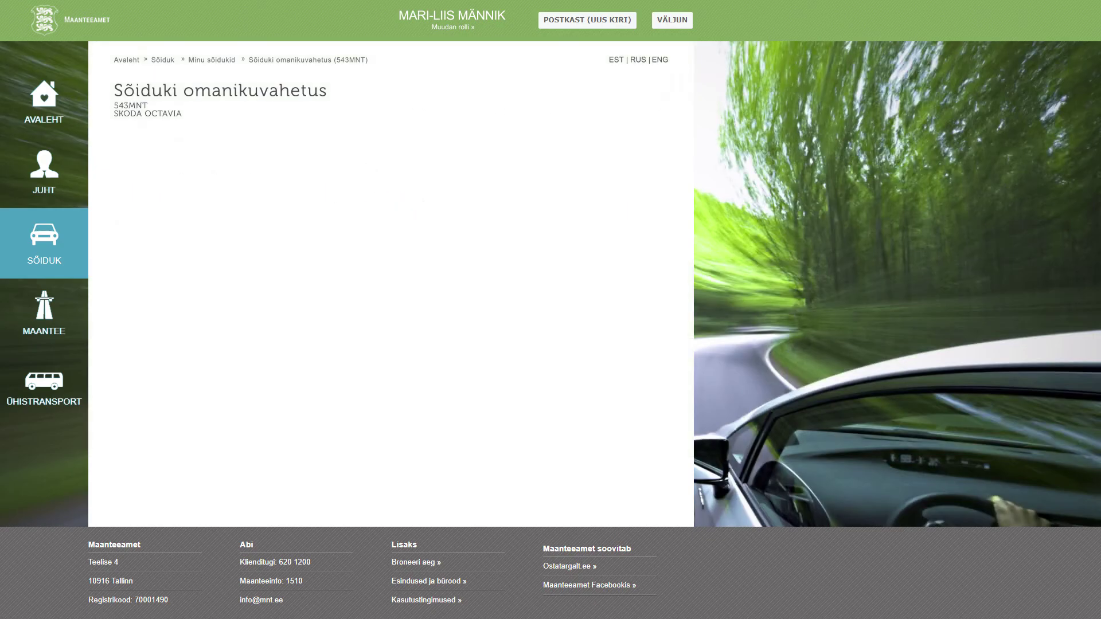
left_click(118, 244)
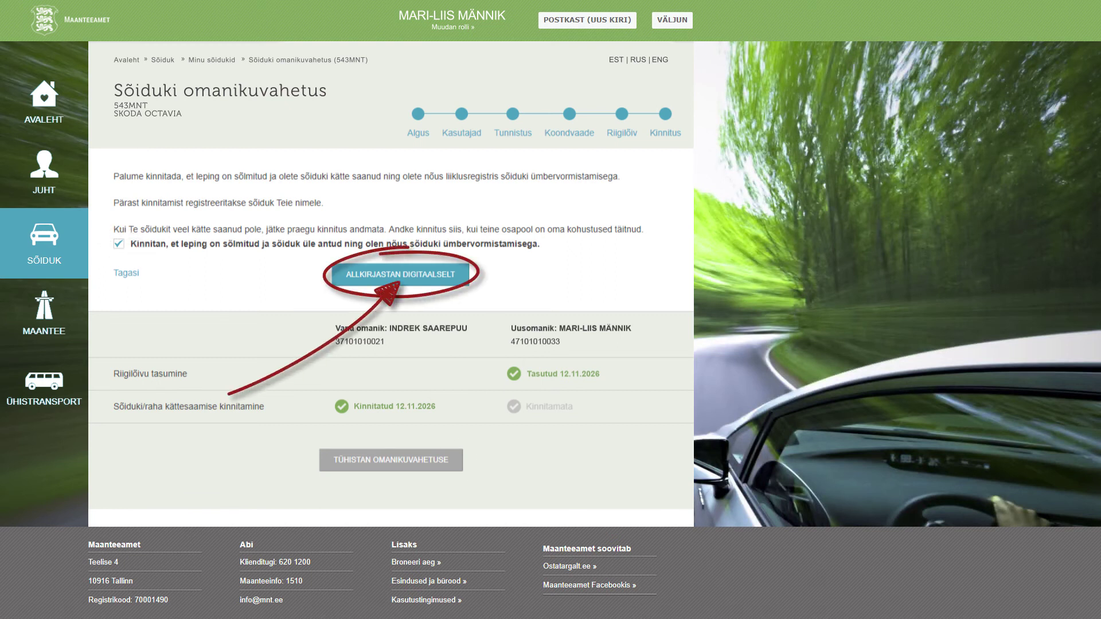
left_click(396, 276)
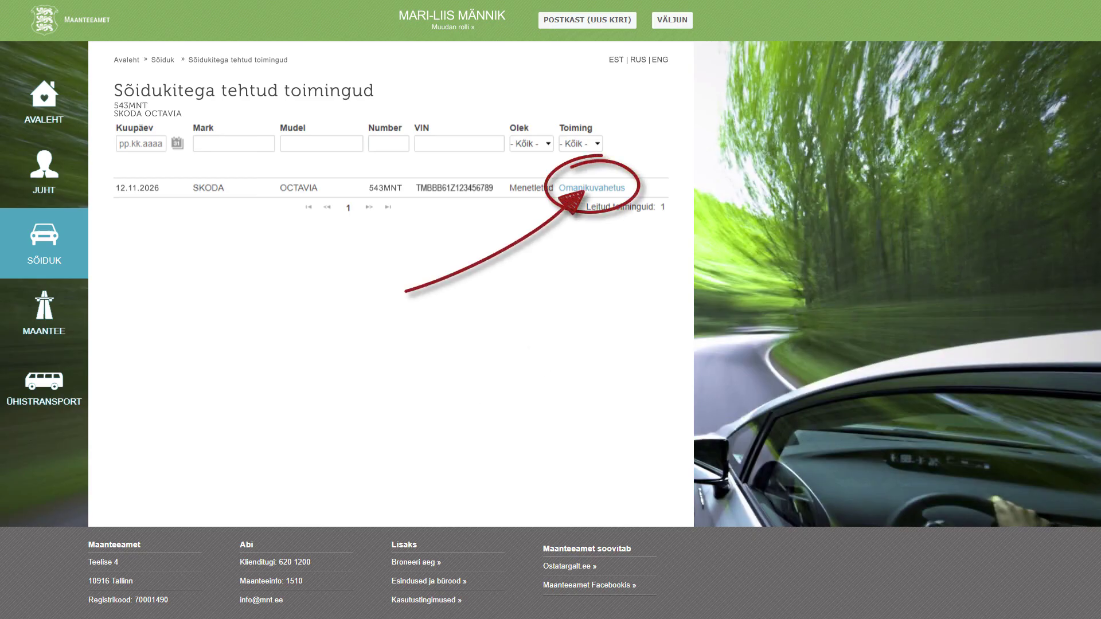
left_click(585, 188)
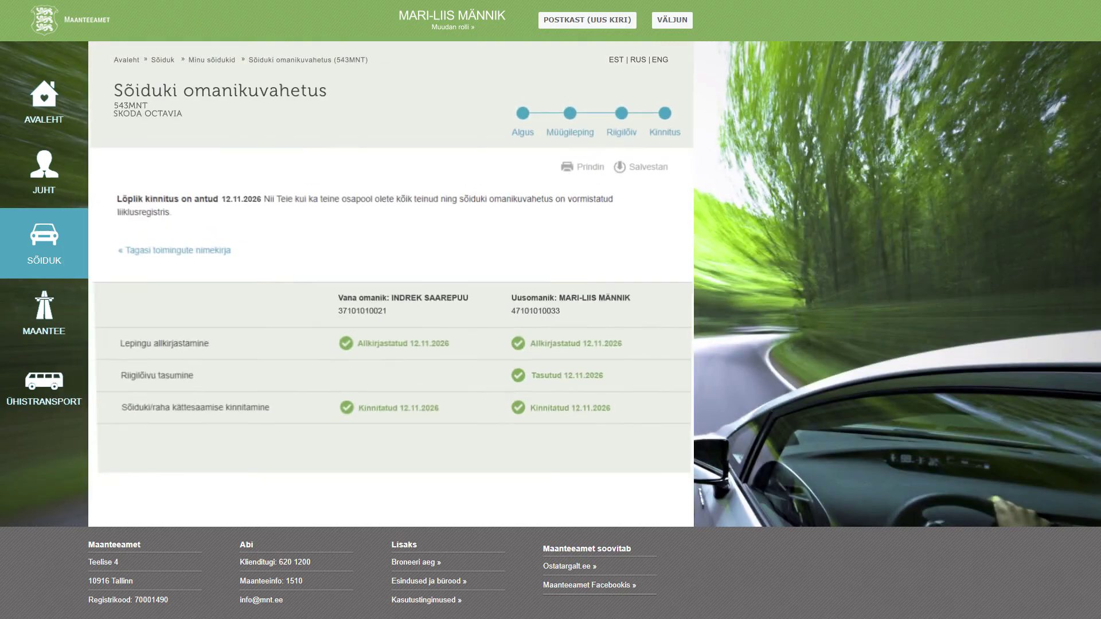